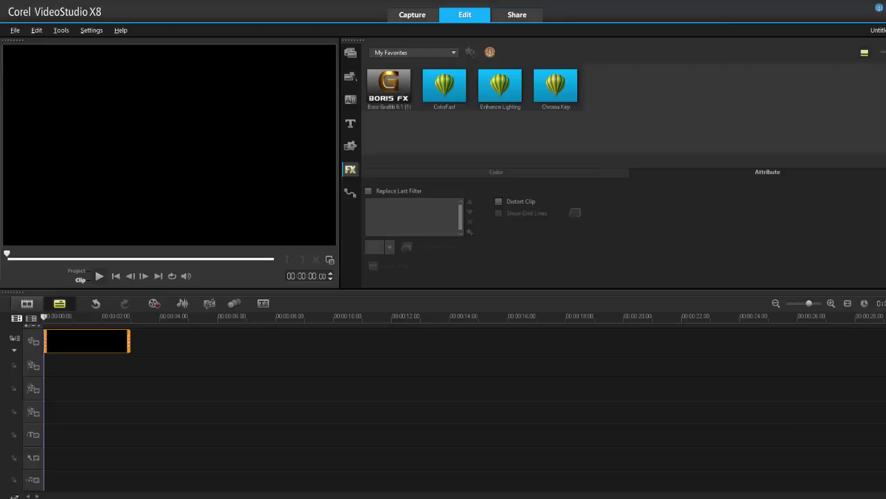
Step: Show the media library and preview the Gripps clip ggg_01.mp4, pausing around 00:00:04.29
{"action": "left_click", "coordinate": [350, 54]}
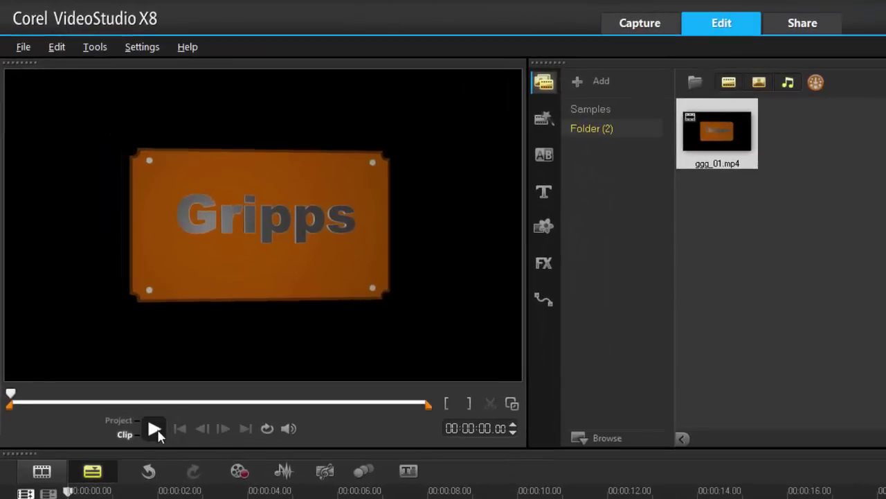
{"action": "left_click", "coordinate": [155, 429]}
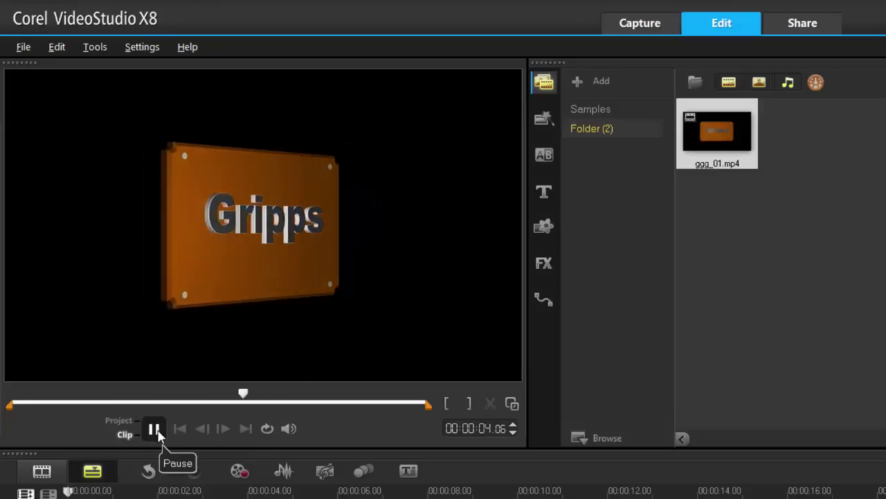
{"action": "left_click", "coordinate": [155, 429]}
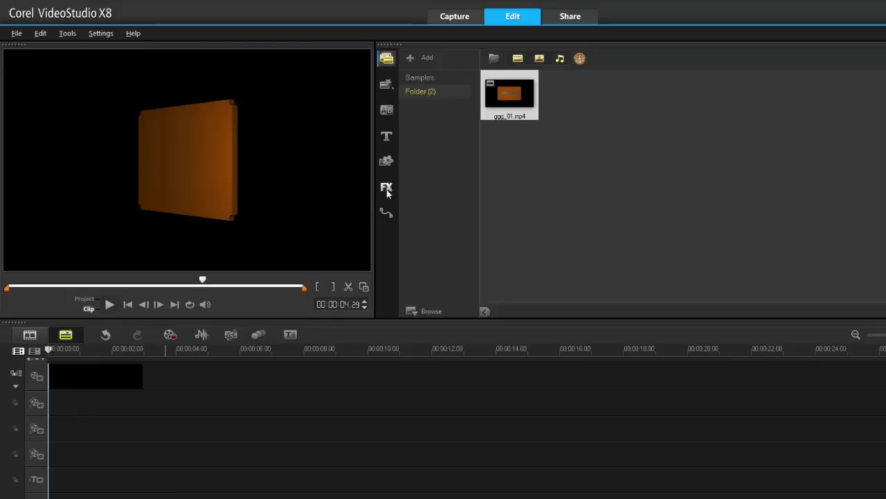
Step: Apply Boris Graffiti 6.1 from the FX favourites to the timeline clip and open its editor
{"action": "left_click", "coordinate": [387, 191]}
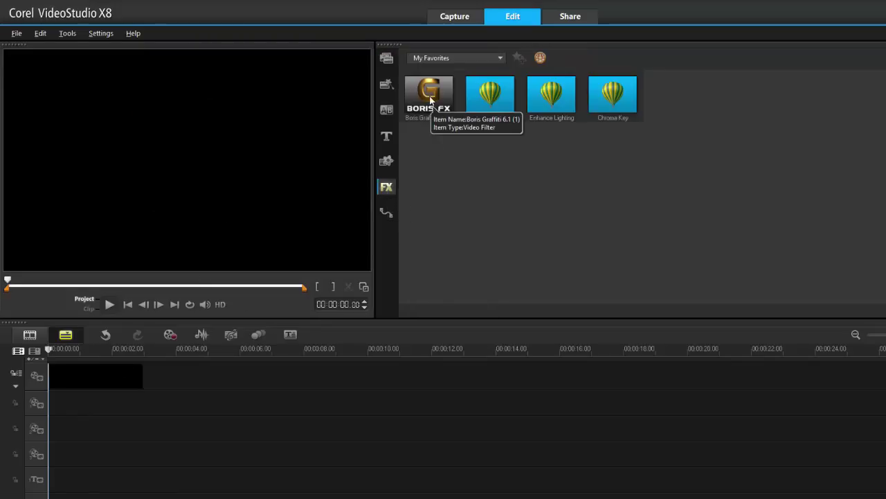
{"action": "left_click_drag", "start_coordinate": [429, 101], "coordinate": [109, 385]}
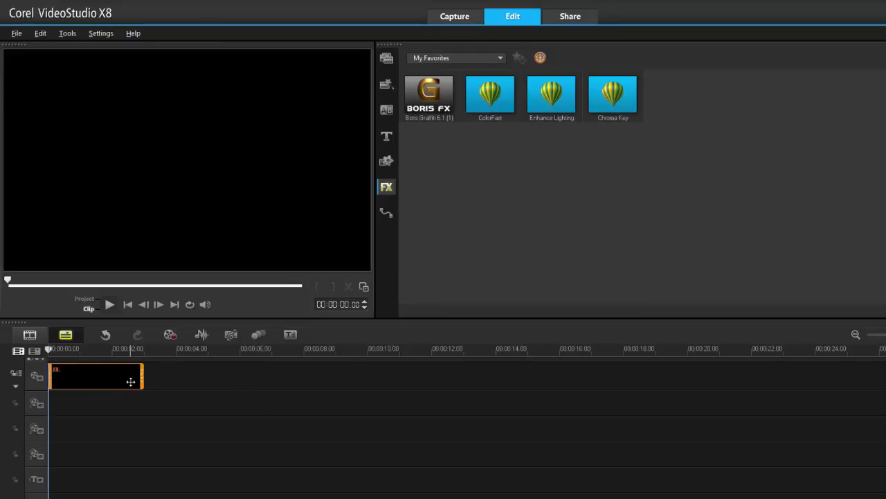
{"action": "double_click", "coordinate": [130, 382]}
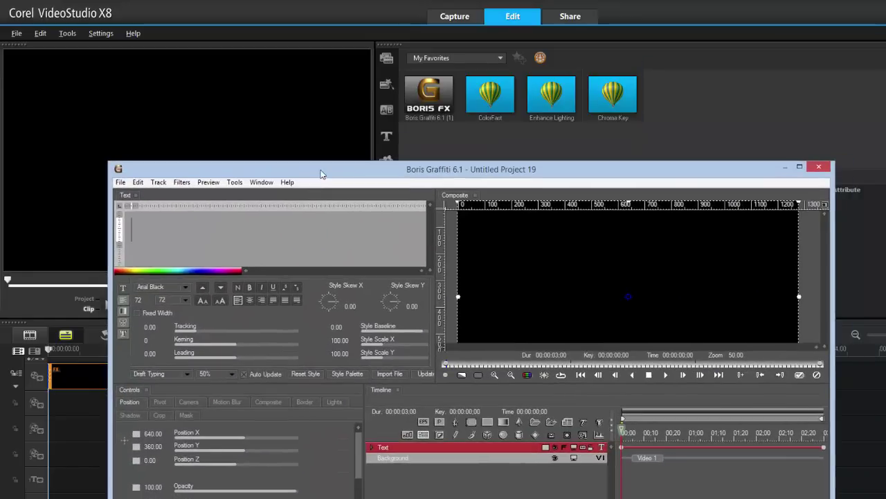
{"action": "double_click", "coordinate": [321, 174]}
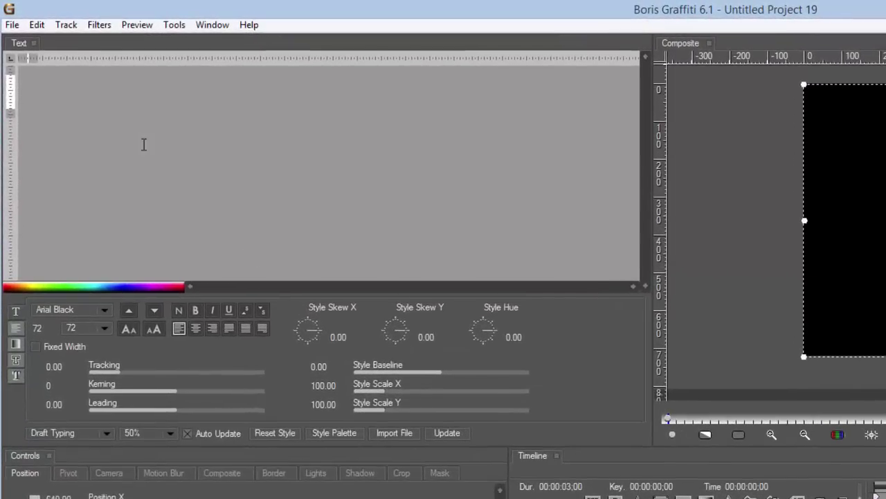
{"action": "left_click", "coordinate": [66, 24]}
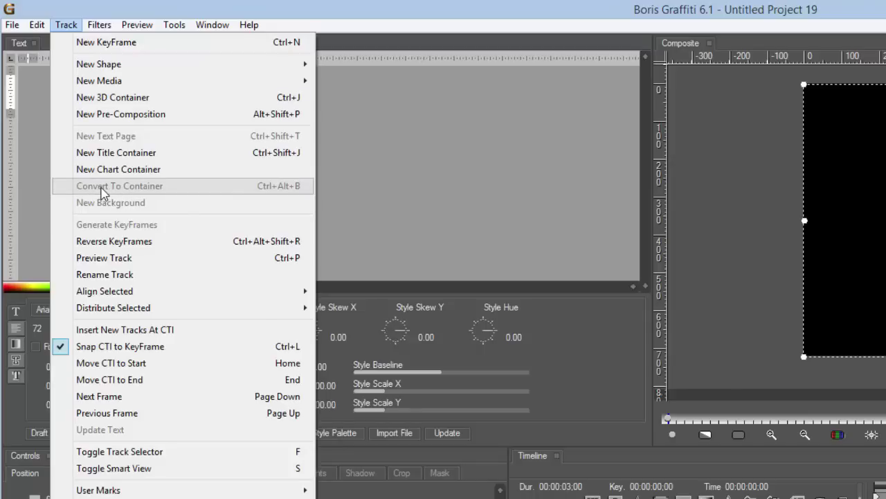
{"action": "key", "text": "Escape"}
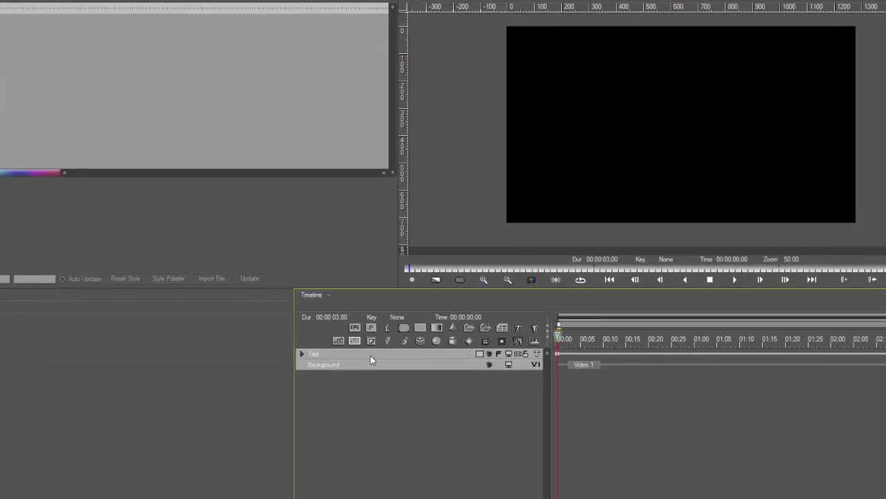
Step: Enter the letter f on the Text track and make it a 3D Extrusion layer
{"action": "left_click", "coordinate": [370, 355]}
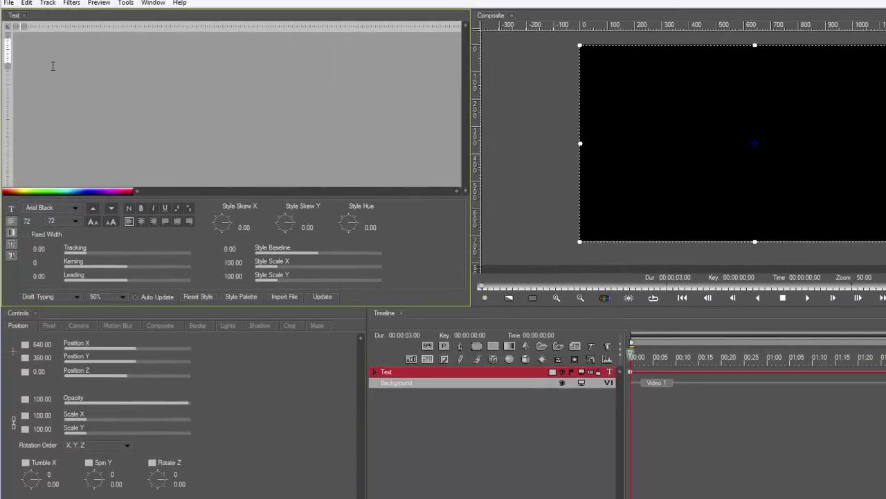
{"action": "type", "text": "f"}
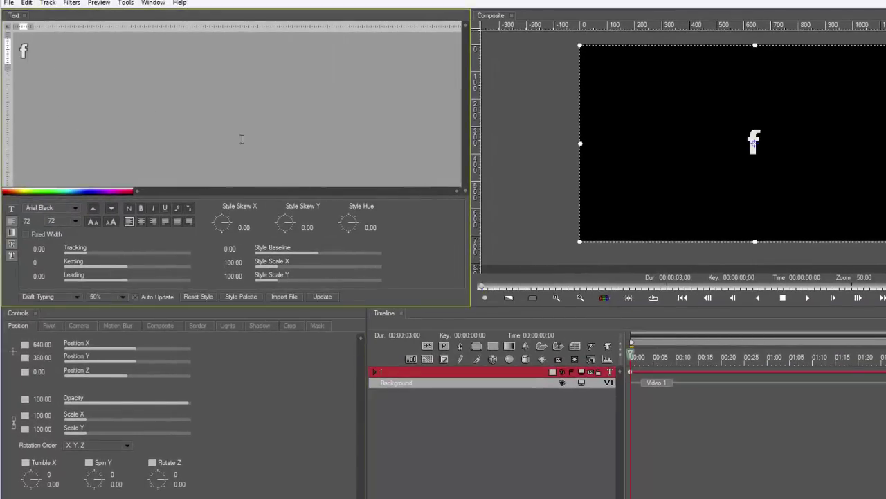
{"action": "left_click", "coordinate": [551, 374]}
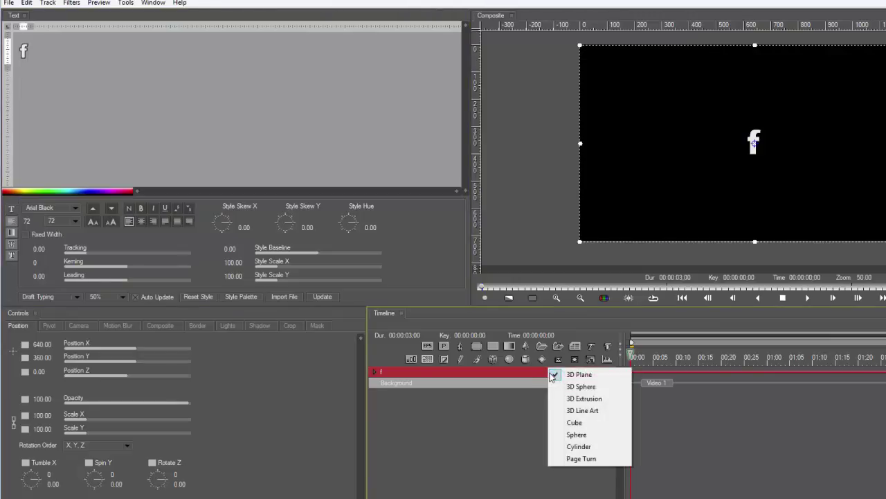
{"action": "left_click", "coordinate": [585, 398]}
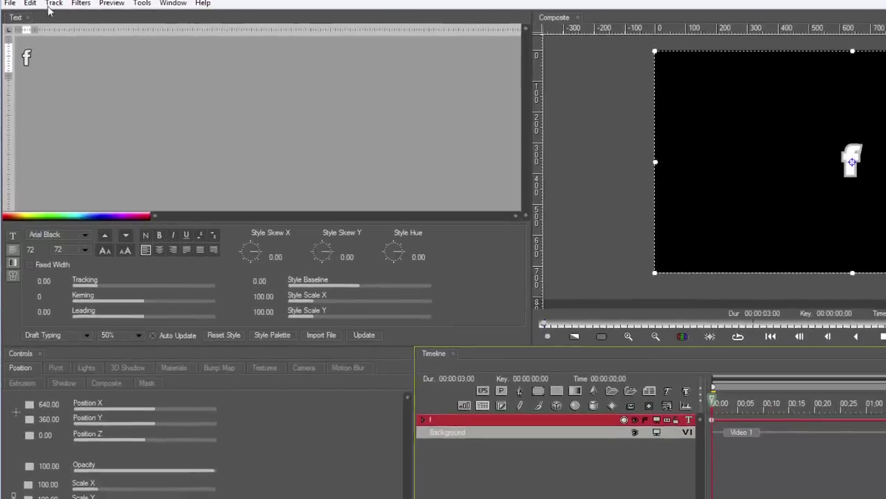
{"action": "left_click", "coordinate": [52, 4]}
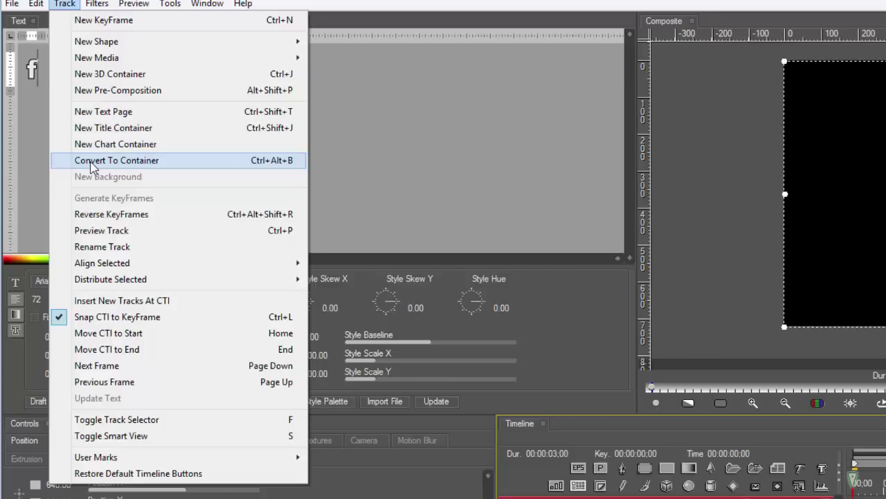
Step: Convert the f track into 3D Container1, then delete the f track inside it
{"action": "left_click", "coordinate": [92, 167]}
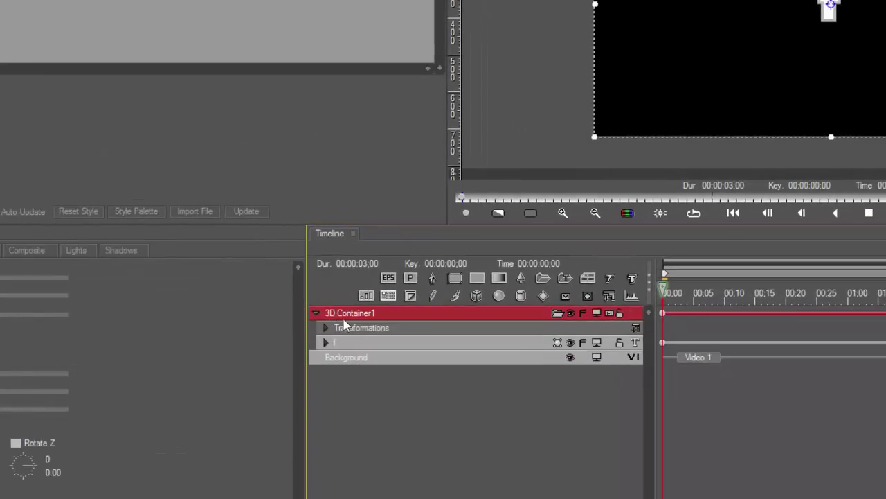
{"action": "left_click", "coordinate": [394, 344]}
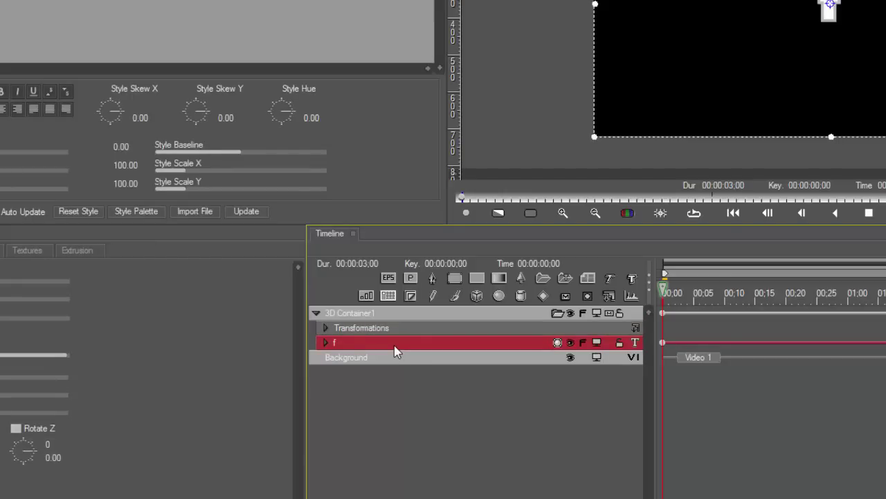
{"action": "key", "text": "Delete"}
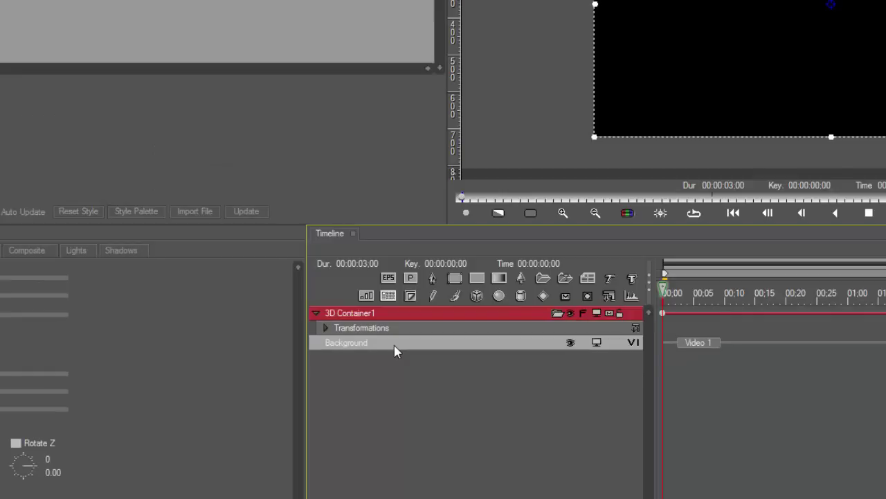
Step: Add two Rectangle layers to 3D Container1, setting each to 3D Extrusion
{"action": "left_click", "coordinate": [455, 278]}
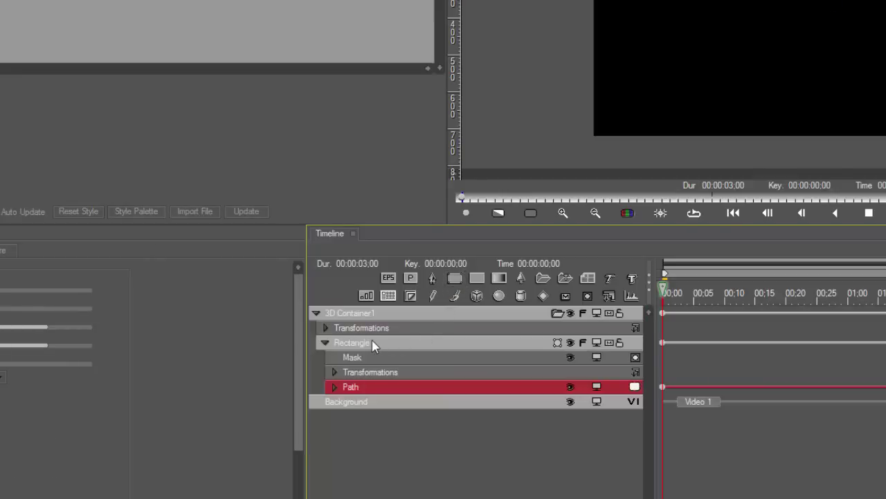
{"action": "left_click", "coordinate": [558, 342]}
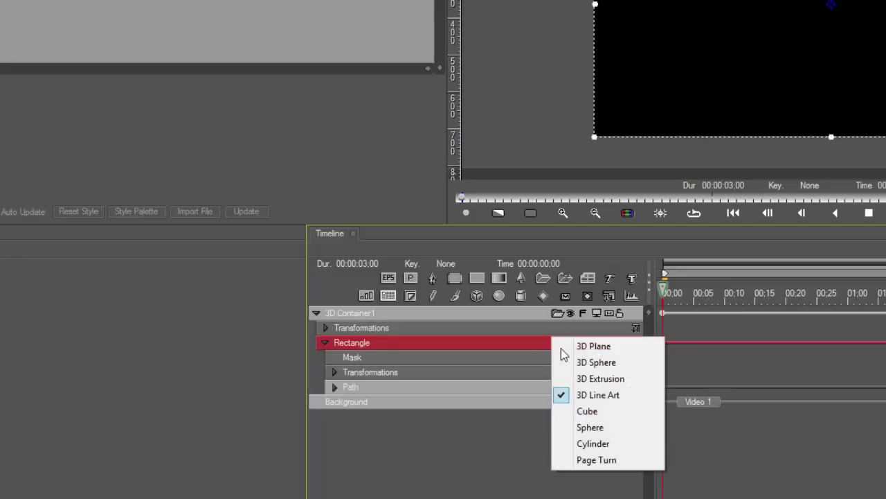
{"action": "left_click", "coordinate": [597, 378]}
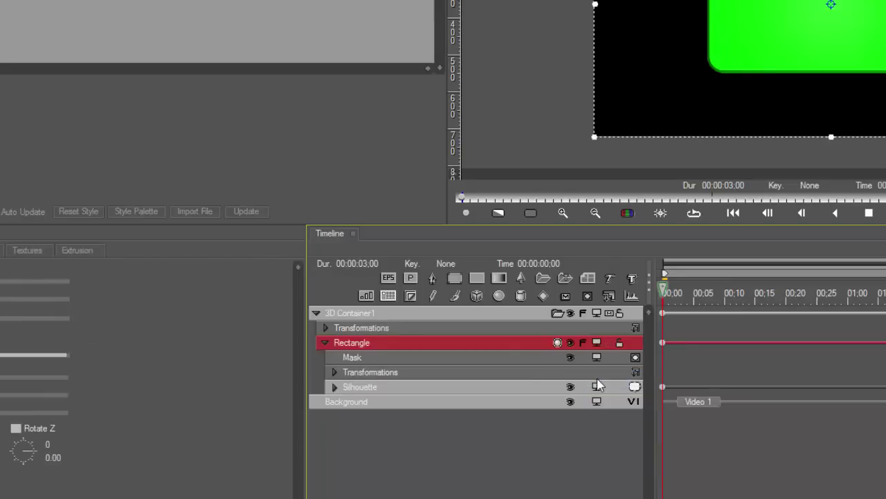
{"action": "left_click", "coordinate": [455, 278]}
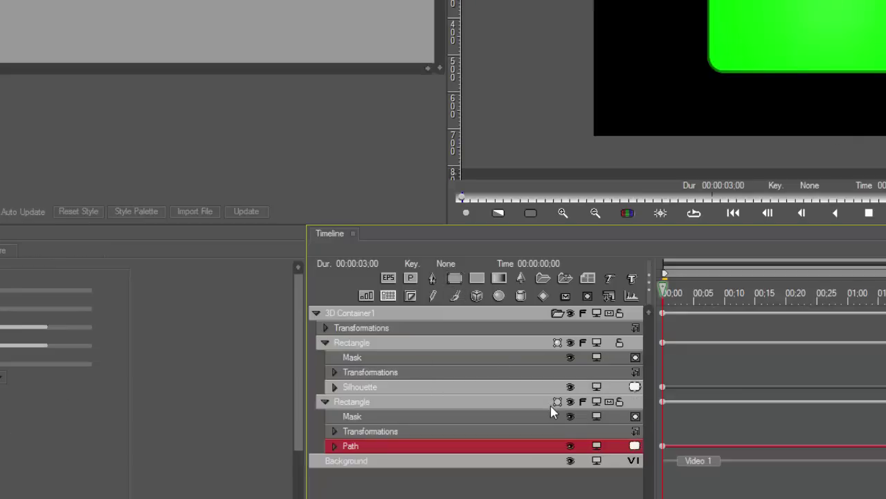
{"action": "left_click", "coordinate": [558, 402]}
{"action": "left_click", "coordinate": [594, 436]}
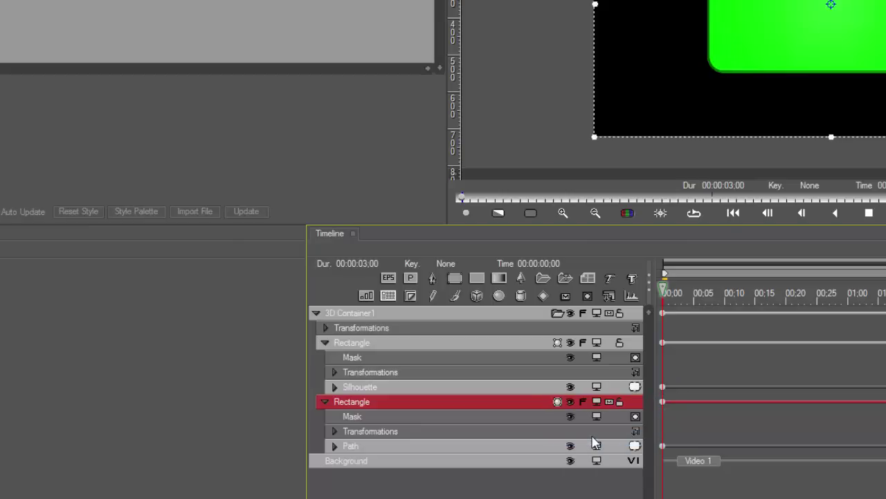
{"action": "left_click", "coordinate": [425, 445]}
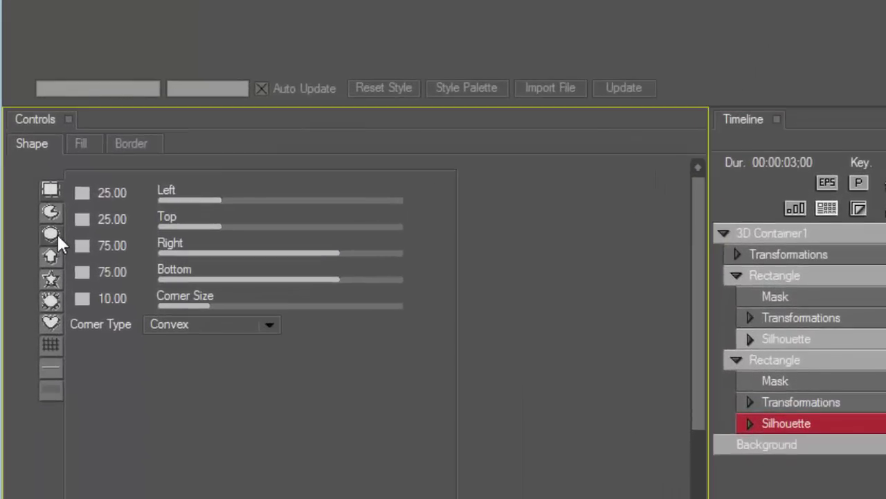
Step: Change the second rectangle's shape to Oval and select the Oval layer
{"action": "left_click", "coordinate": [57, 234]}
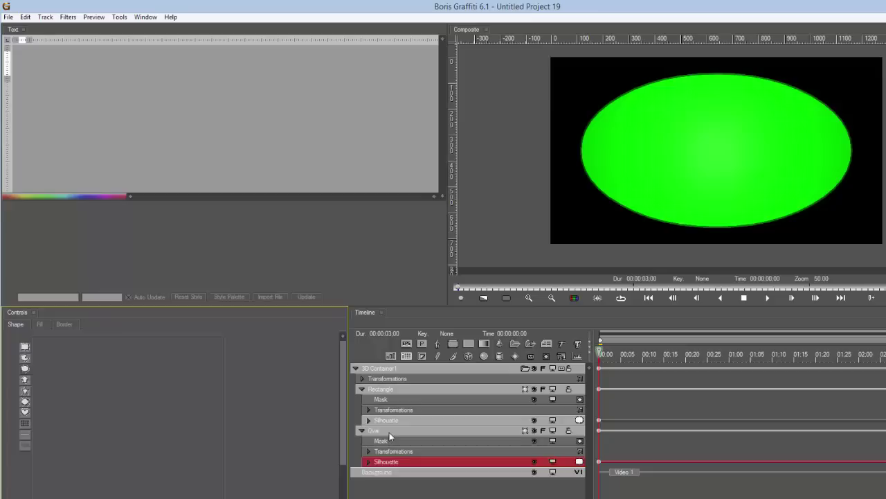
{"action": "left_click", "coordinate": [437, 425]}
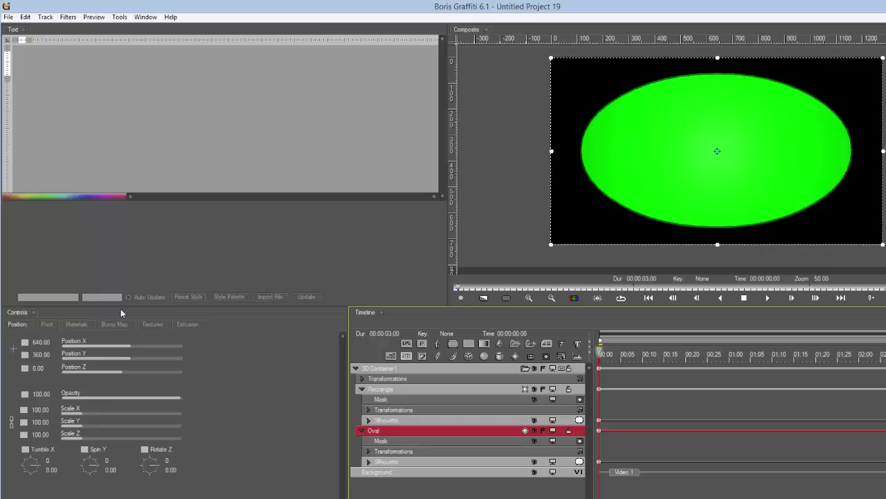
Step: Set 3D Container1's Spin Y to -31 so the green oval turns in perspective
{"action": "left_click", "coordinate": [393, 369]}
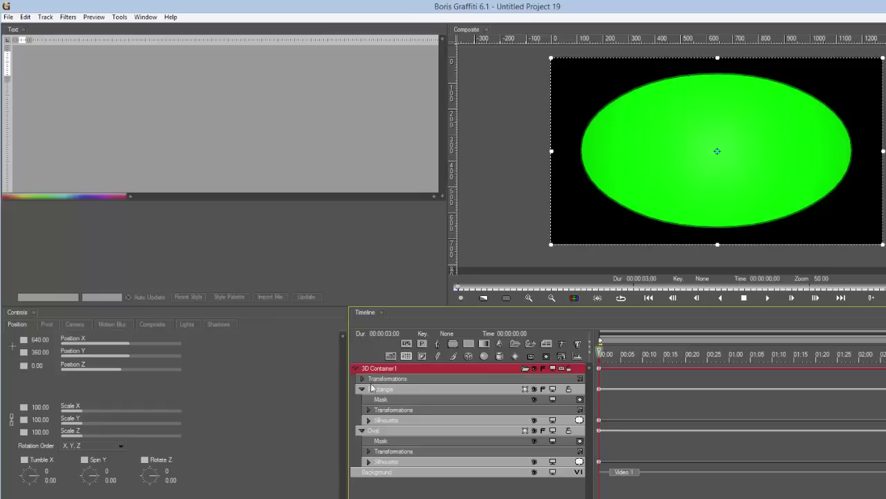
{"action": "mouse_move", "coordinate": [103, 479]}
{"action": "left_mouse_down"}
{"action": "mouse_move", "coordinate": [94, 490]}
{"action": "mouse_move", "coordinate": [106, 470]}
{"action": "left_mouse_up"}
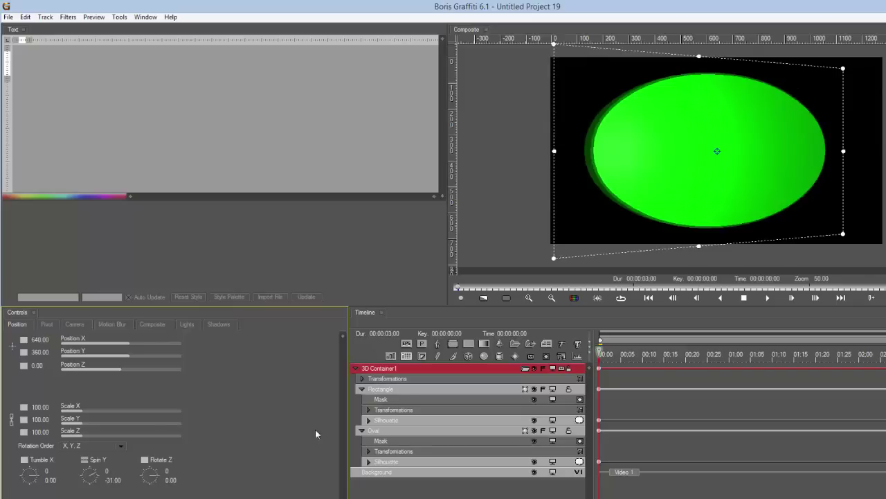
{"action": "left_click", "coordinate": [407, 392]}
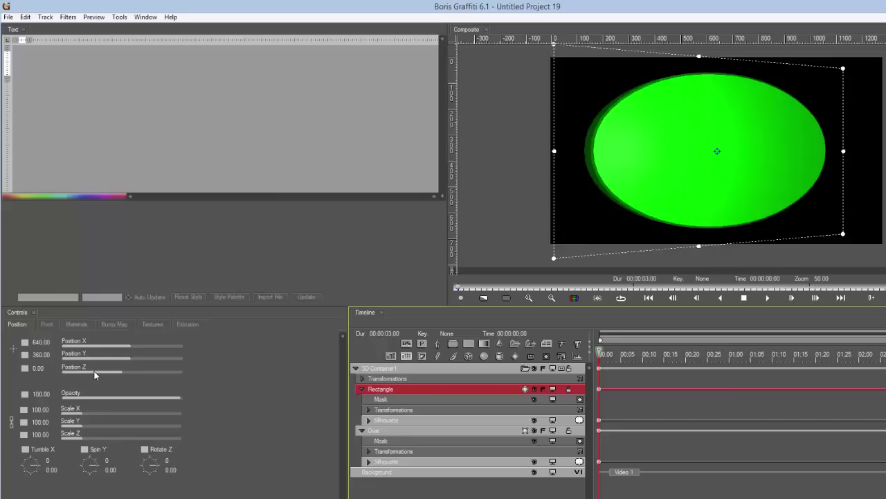
Step: Move the Rectangle to Position Z 24 so it sits raised on the oval's face
{"action": "left_click", "coordinate": [42, 368]}
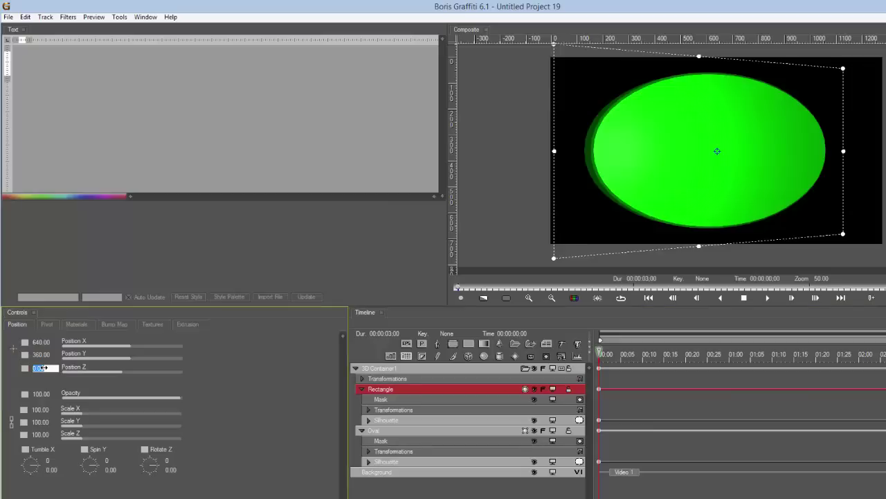
{"action": "type", "text": "3"}
{"action": "key", "text": "Return"}
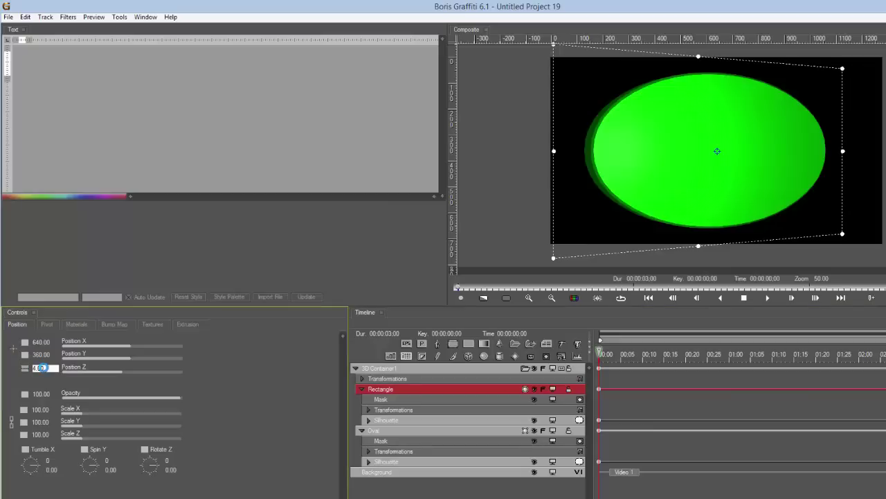
{"action": "scroll", "coordinate": [43, 368], "scroll_direction": "up", "scroll_amount": 9}
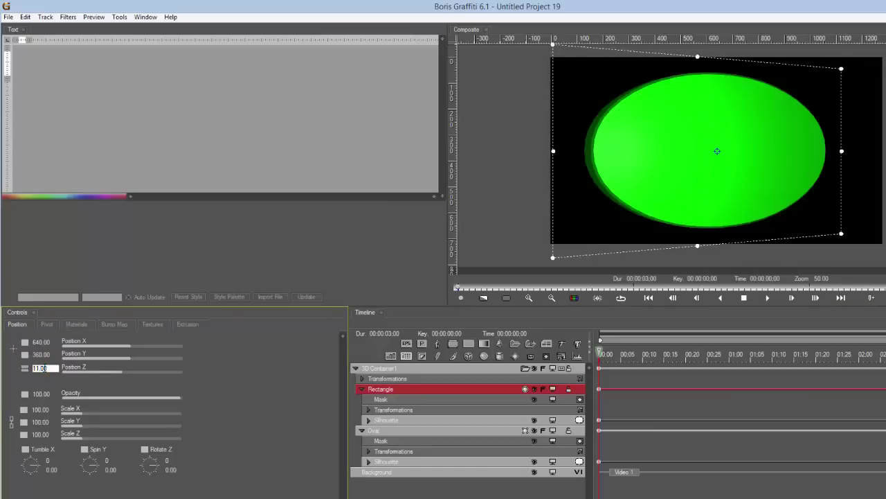
{"action": "scroll", "coordinate": [43, 368], "scroll_direction": "down", "scroll_amount": 4}
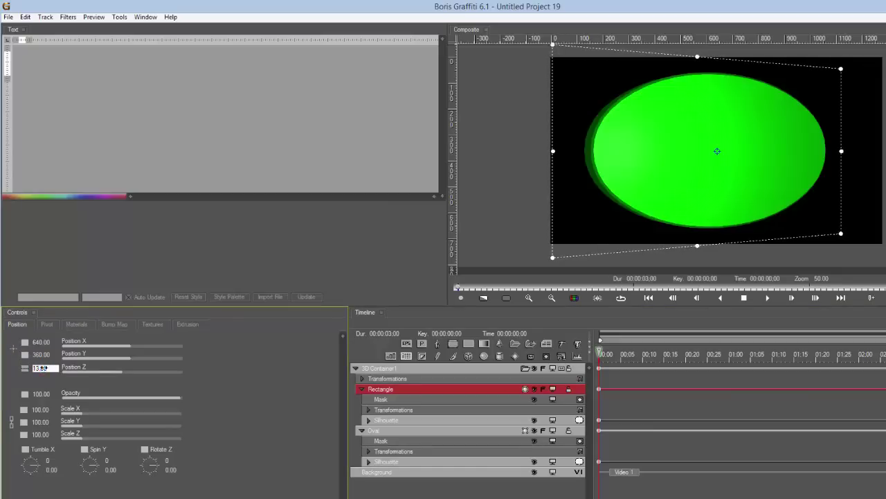
{"action": "scroll", "coordinate": [43, 367], "scroll_direction": "down", "scroll_amount": 8}
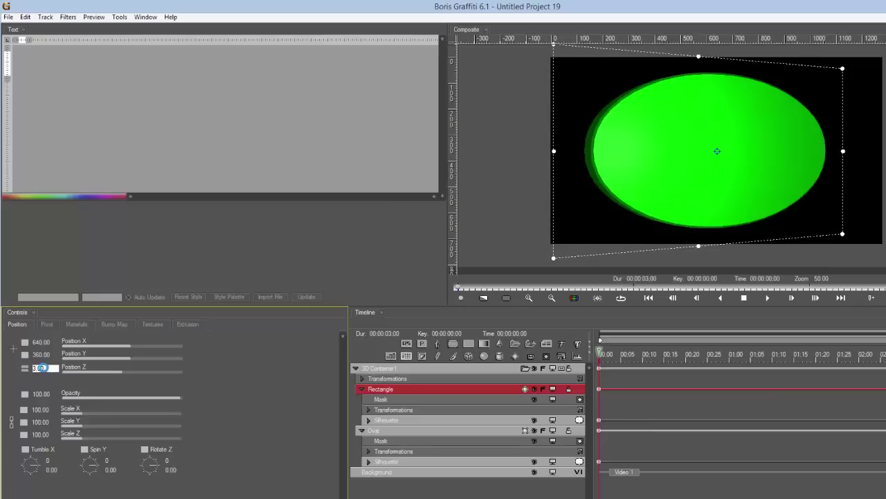
{"action": "scroll", "coordinate": [43, 367], "scroll_direction": "down", "scroll_amount": 9}
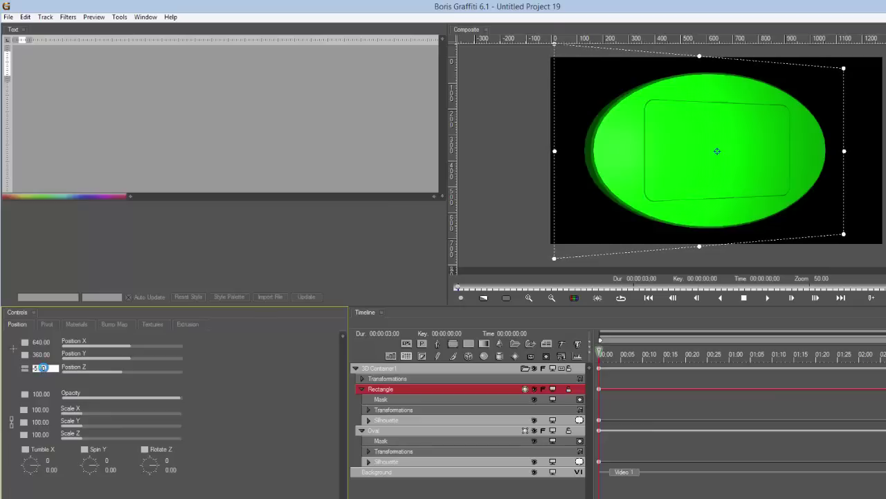
{"action": "scroll", "coordinate": [43, 368], "scroll_direction": "down", "scroll_amount": 9}
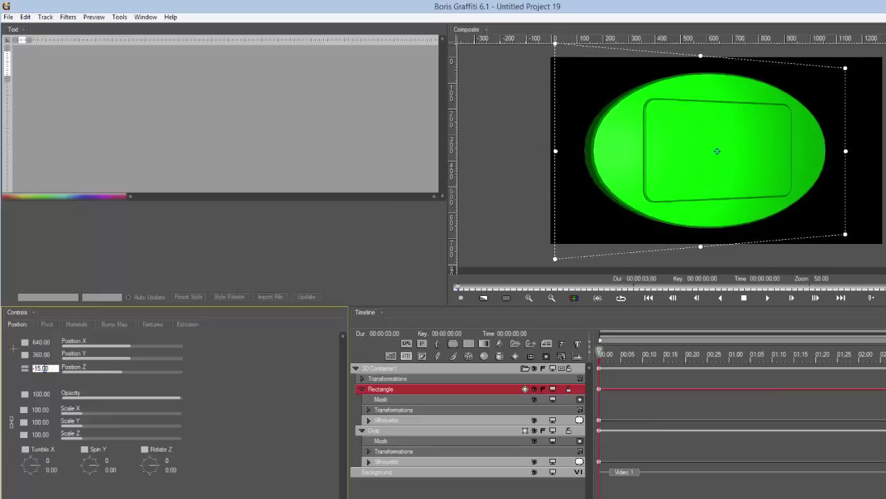
{"action": "scroll", "coordinate": [43, 368], "scroll_direction": "down", "scroll_amount": 9}
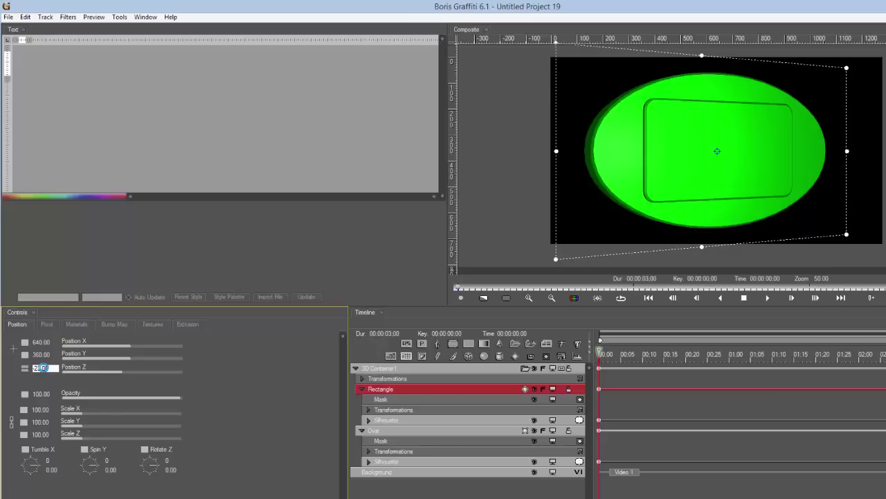
{"action": "scroll", "coordinate": [43, 368], "scroll_direction": "down", "scroll_amount": 2}
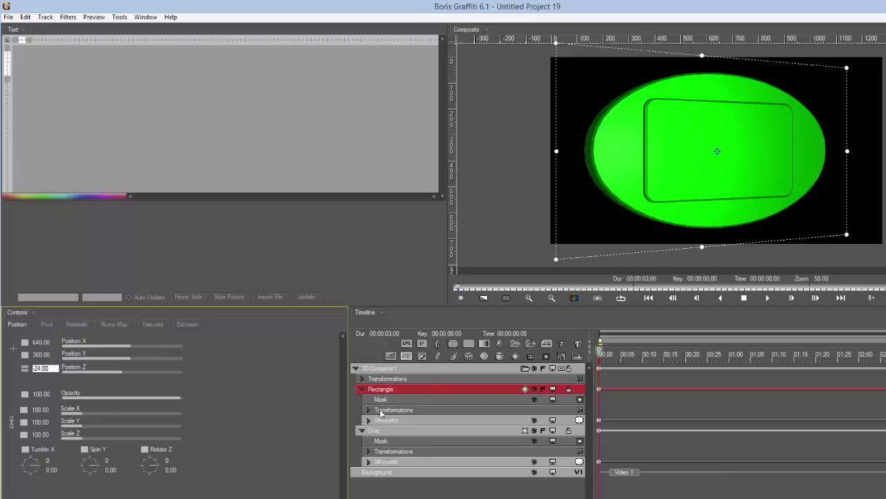
Step: Set 3D Container1's Tumble X to 7, tilting the oval and rectangle together
{"action": "left_click", "coordinate": [421, 369]}
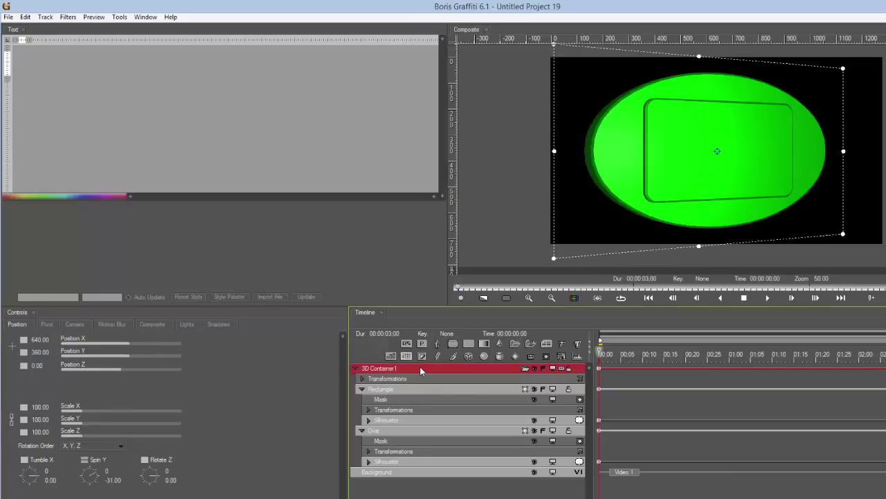
{"action": "mouse_move", "coordinate": [36, 481]}
{"action": "left_mouse_down"}
{"action": "mouse_move", "coordinate": [31, 472]}
{"action": "mouse_move", "coordinate": [38, 478]}
{"action": "left_mouse_up"}
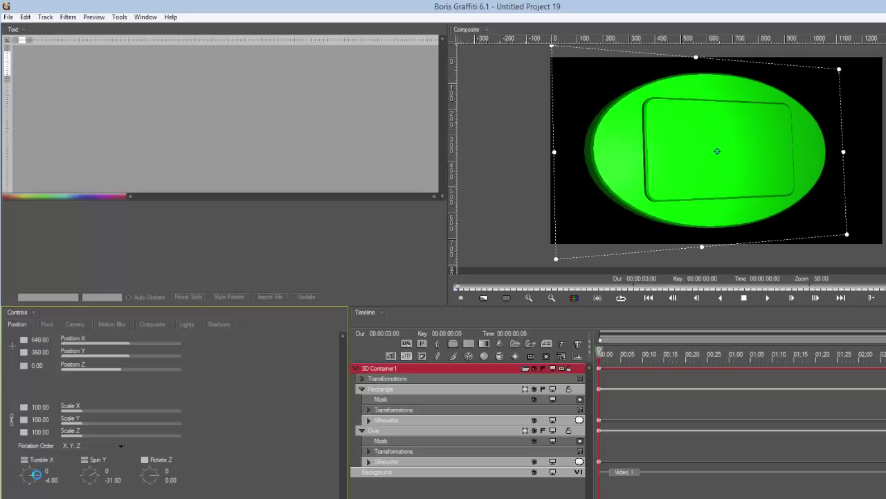
{"action": "mouse_move", "coordinate": [36, 475]}
{"action": "left_mouse_down"}
{"action": "mouse_move", "coordinate": [33, 489]}
{"action": "mouse_move", "coordinate": [38, 475]}
{"action": "mouse_move", "coordinate": [25, 477]}
{"action": "left_mouse_up"}
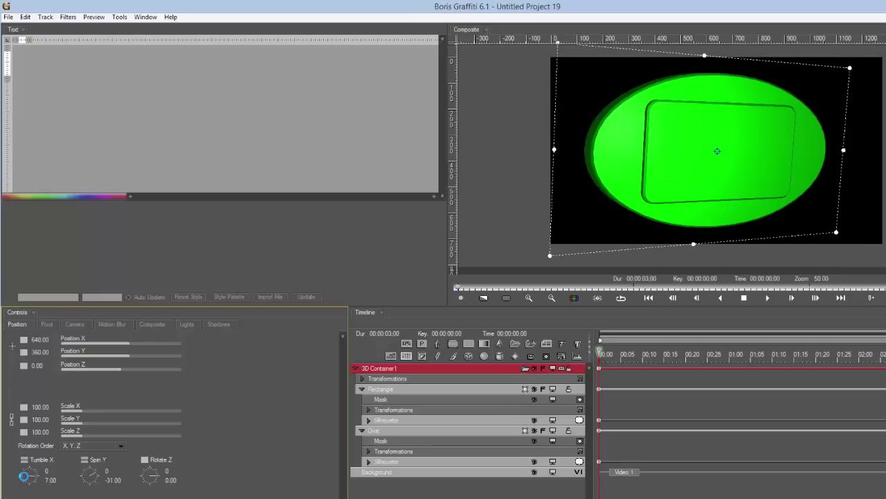
Step: Delete 3D Container1 and add two new Rectangle layers
{"action": "left_click", "coordinate": [444, 371]}
{"action": "key", "text": "Delete"}
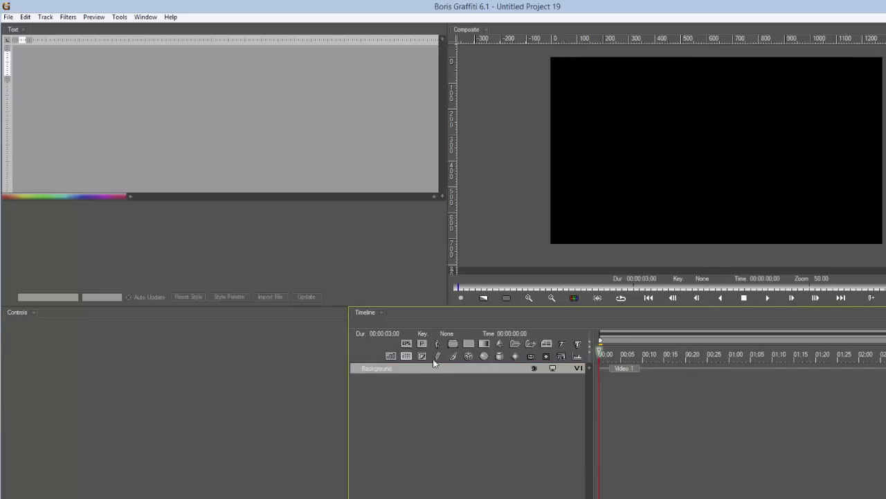
{"action": "left_click", "coordinate": [453, 343]}
{"action": "left_click", "coordinate": [453, 344]}
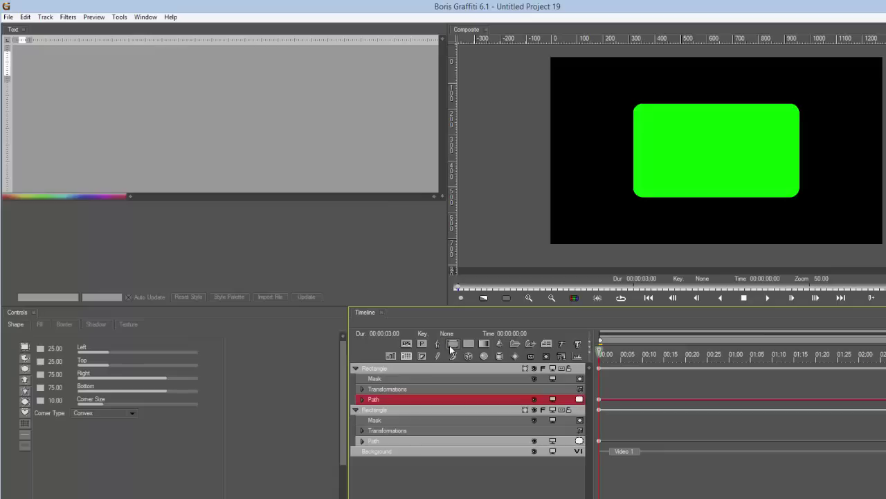
Step: Create 3D Container2 and move both Rectangle tracks into it
{"action": "left_click", "coordinate": [45, 17]}
{"action": "left_click", "coordinate": [67, 70]}
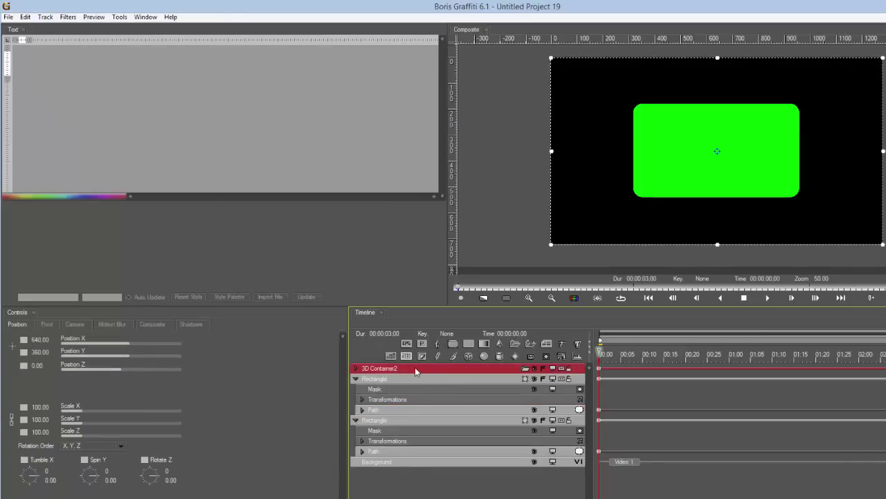
{"action": "left_click", "coordinate": [356, 378]}
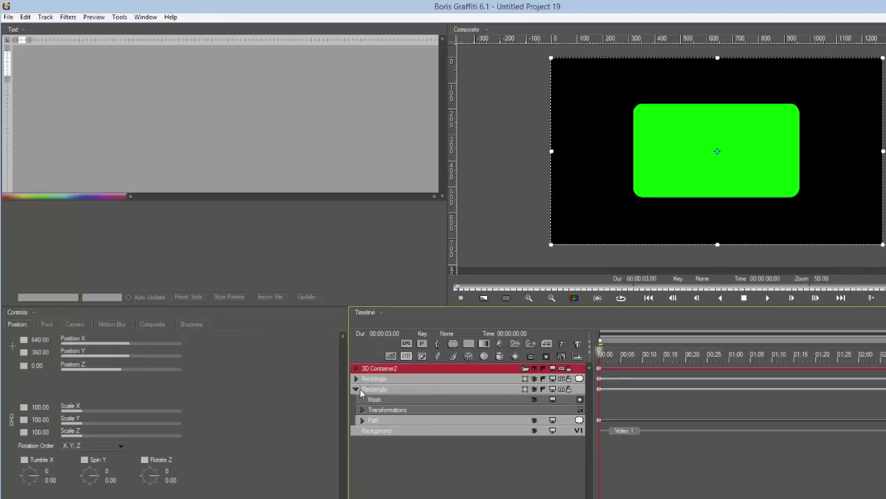
{"action": "left_click", "coordinate": [356, 388]}
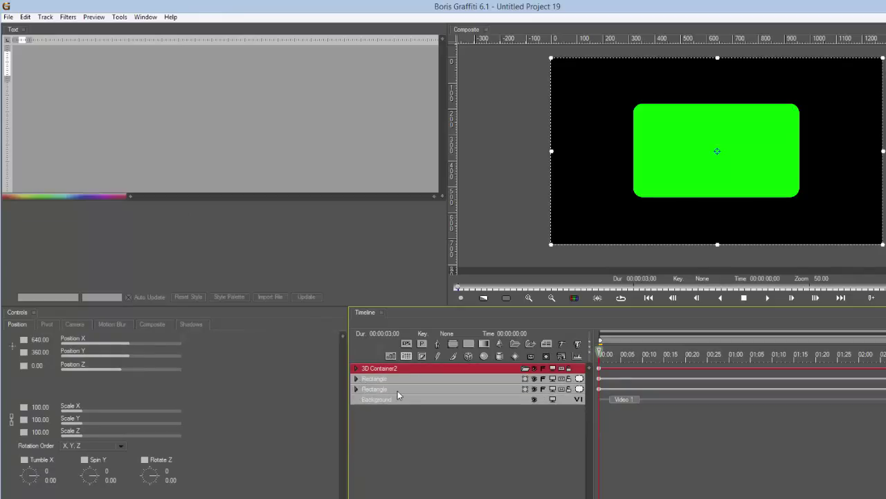
{"action": "left_click", "coordinate": [410, 378]}
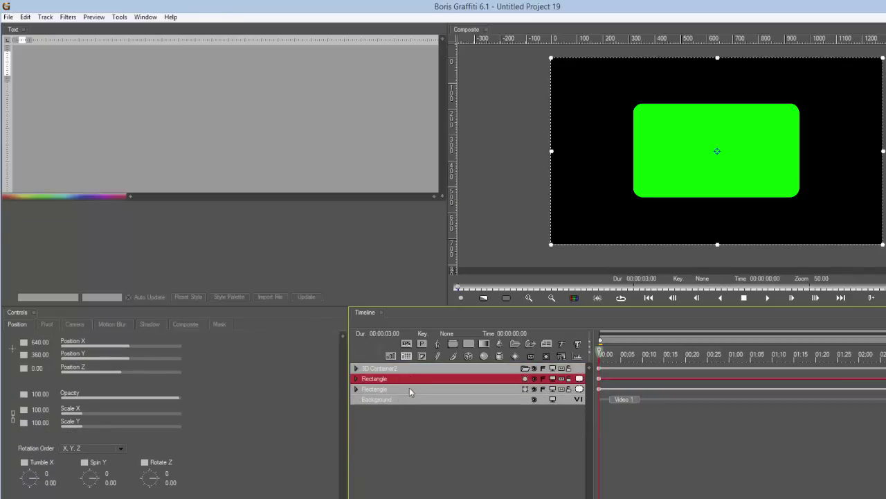
{"action": "left_click", "coordinate": [409, 389], "text": "shift"}
{"action": "left_click_drag", "start_coordinate": [410, 390], "coordinate": [412, 368]}
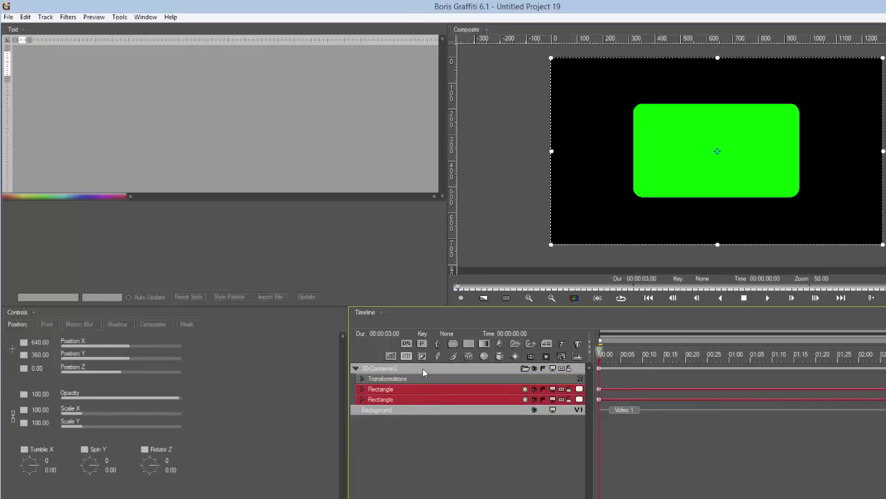
Step: Set the 3D type of both Rectangle tracks in 3D Container2 to 3D Extrusion
{"action": "left_click", "coordinate": [423, 368]}
{"action": "left_click", "coordinate": [415, 389]}
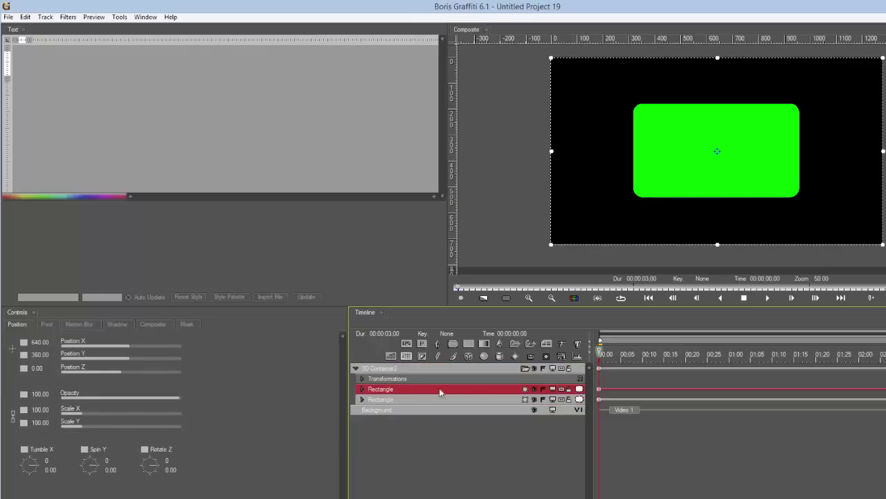
{"action": "left_click", "coordinate": [525, 389]}
{"action": "left_click", "coordinate": [551, 415]}
{"action": "left_click", "coordinate": [525, 403]}
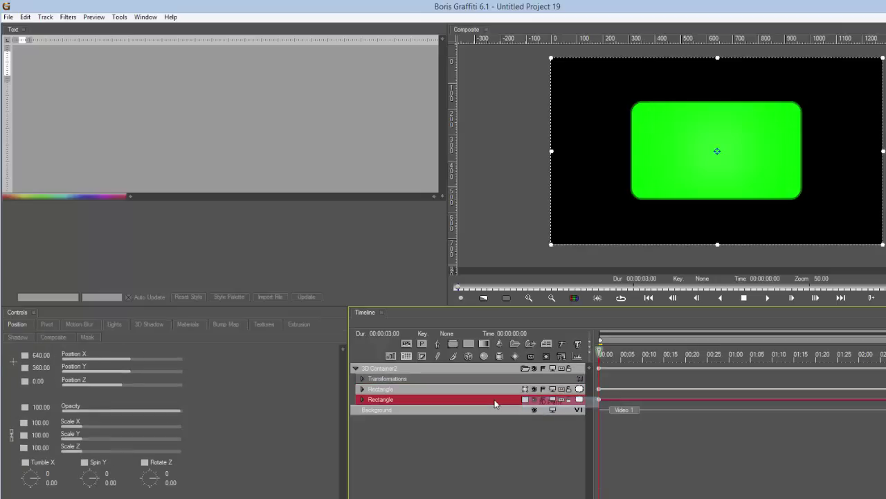
{"action": "left_click", "coordinate": [525, 403]}
{"action": "left_click", "coordinate": [540, 424]}
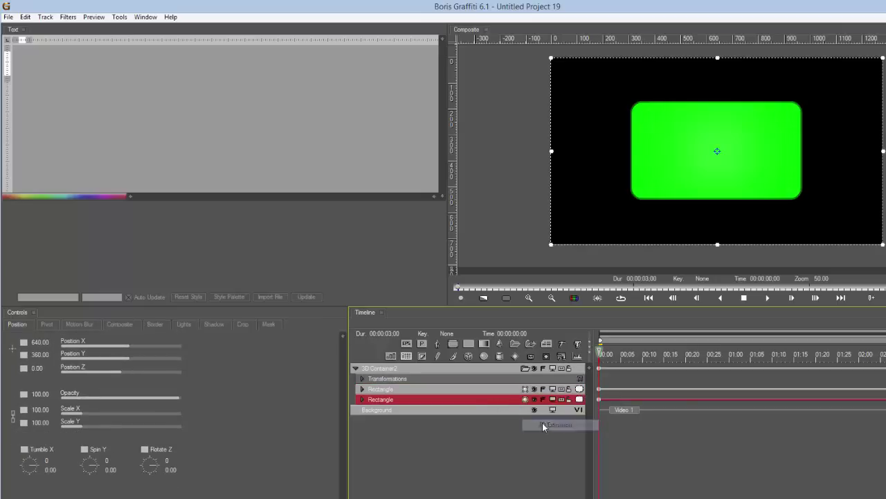
Step: Change the second Rectangle track's silhouette shape to an Oval
{"action": "left_click", "coordinate": [363, 401]}
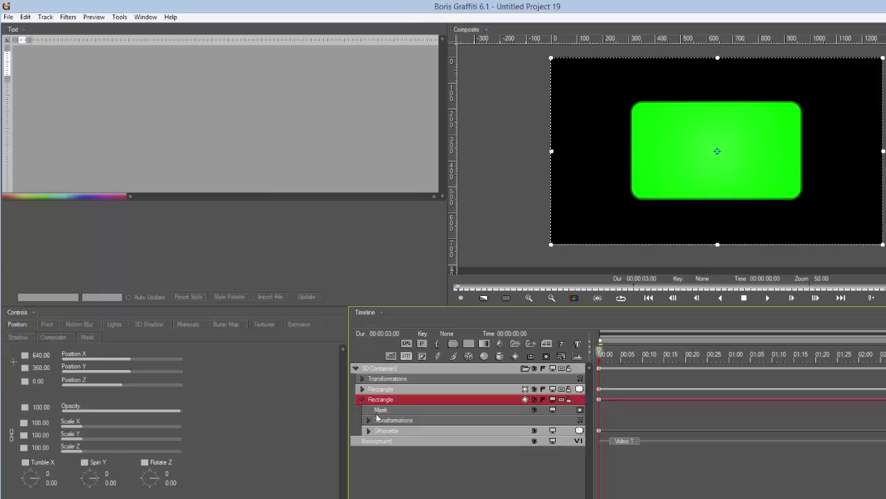
{"action": "left_click", "coordinate": [392, 430]}
{"action": "left_click", "coordinate": [25, 368]}
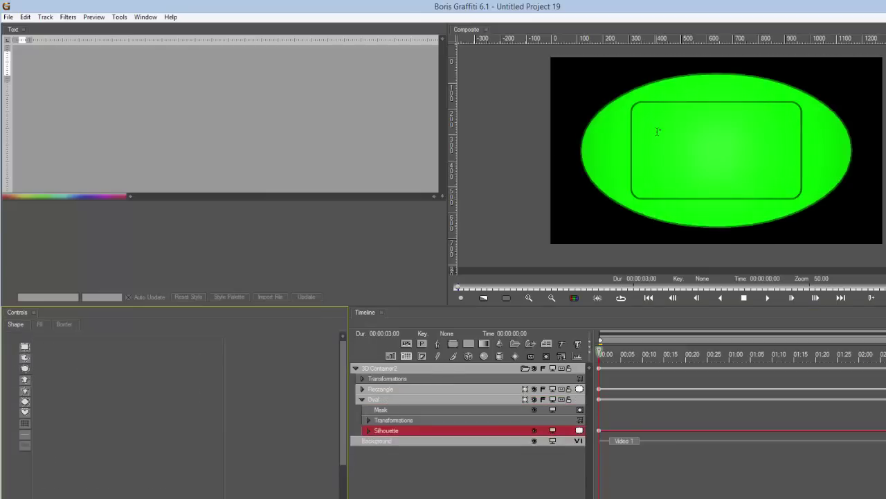
Step: Rotate 3D Container2 to Spin Y -36 and tumble it a few degrees on X
{"action": "left_click", "coordinate": [427, 367]}
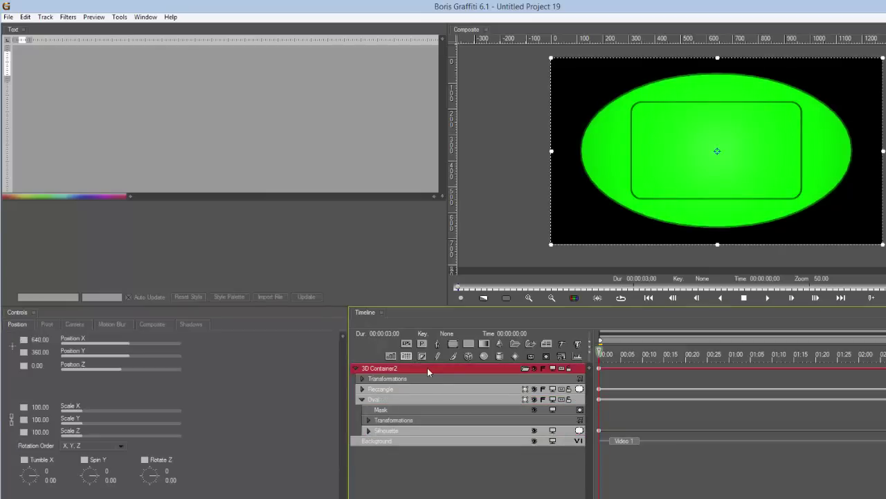
{"action": "left_click_drag", "start_coordinate": [99, 478], "coordinate": [99, 473]}
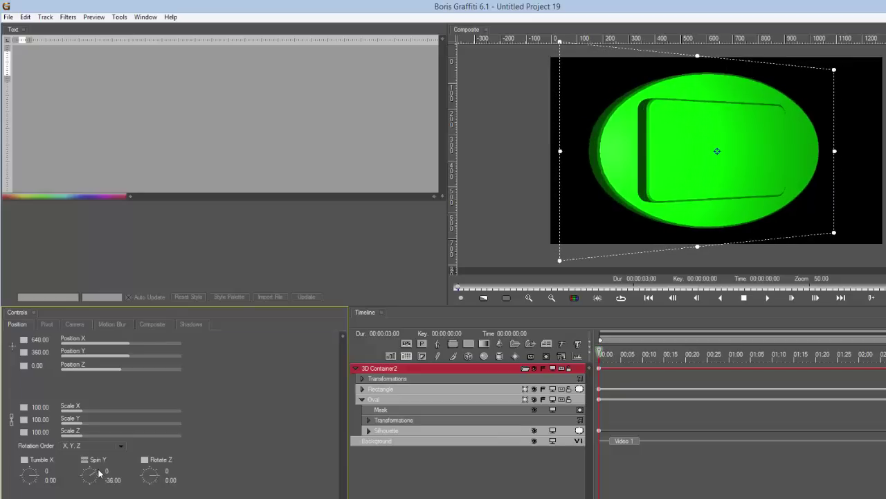
{"action": "left_click_drag", "start_coordinate": [38, 481], "coordinate": [39, 489]}
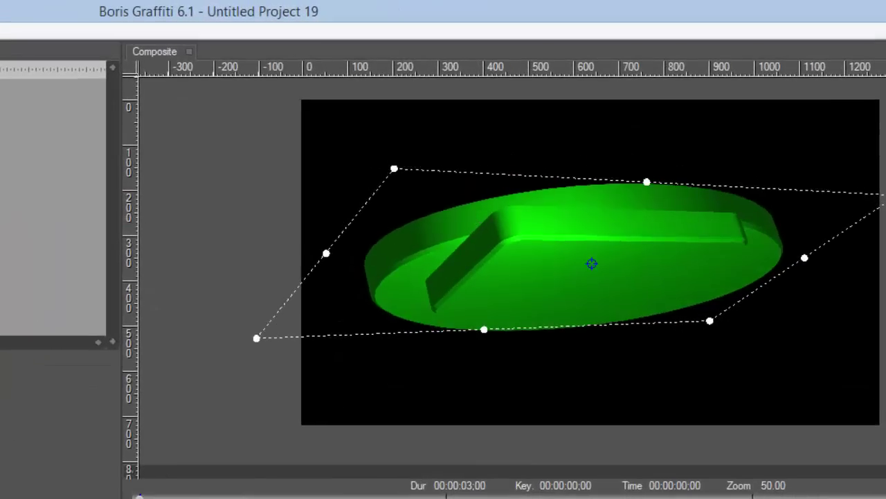